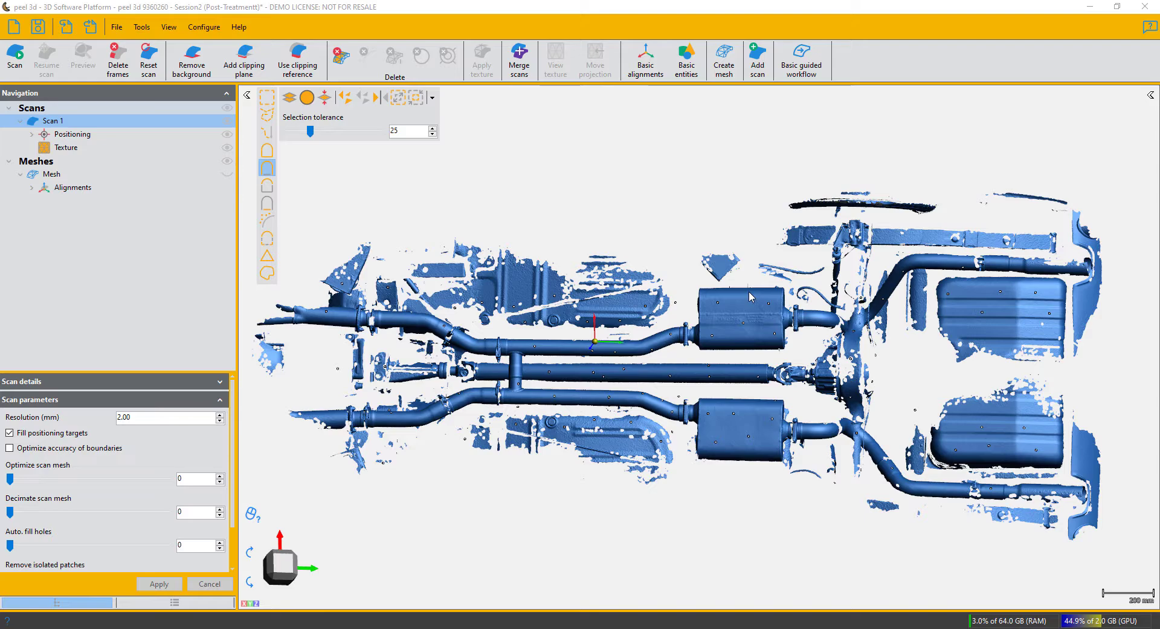
- Orbit the vehicle underside scan from top-down to a tilted view of the exhaust
{"action": "left_click_drag", "start_coordinate": [753, 298], "coordinate": [742, 399]}
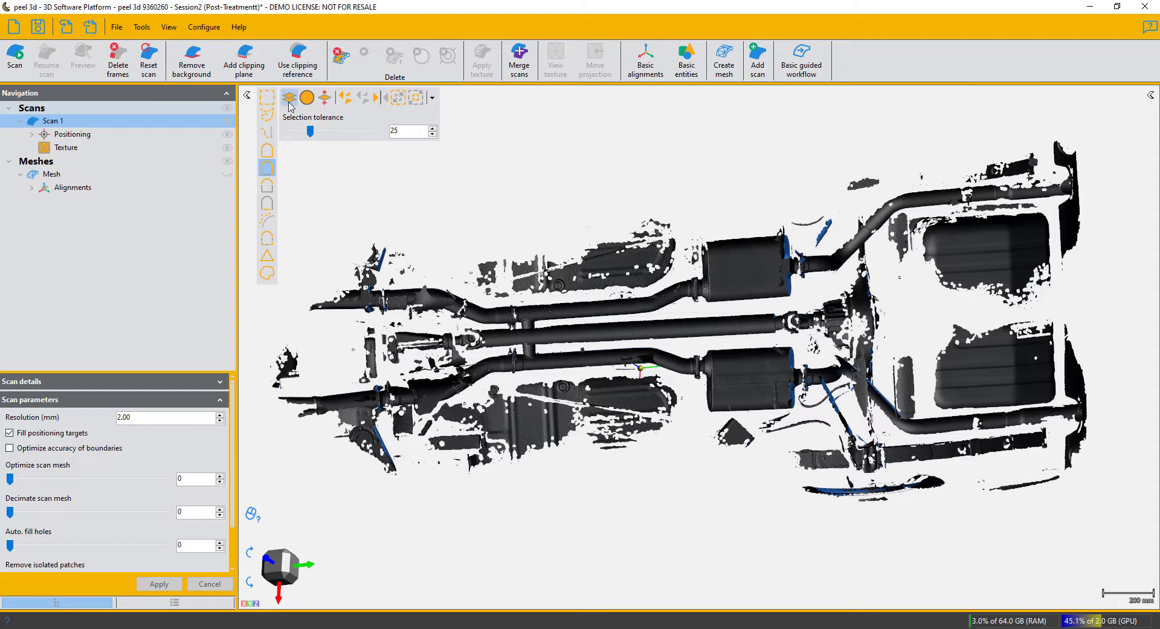
- Hide Scan 1, select the exhaust Mesh, and orbit it to a flatter view
{"action": "left_click", "coordinate": [228, 124]}
{"action": "left_click", "coordinate": [230, 176]}
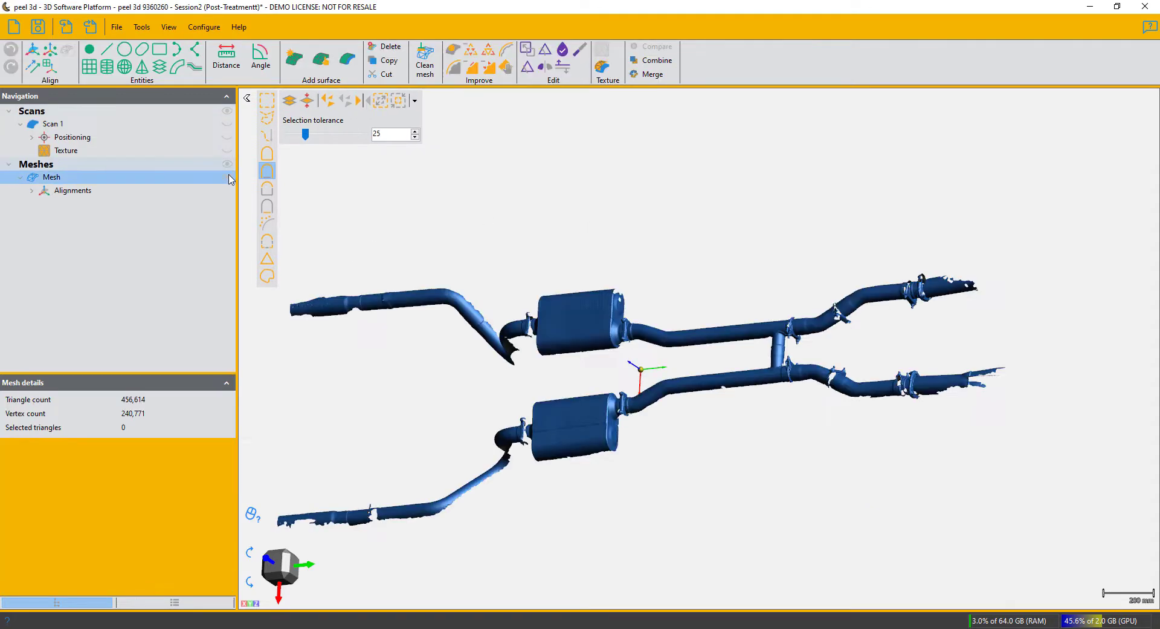
{"action": "left_click_drag", "start_coordinate": [682, 281], "coordinate": [857, 400]}
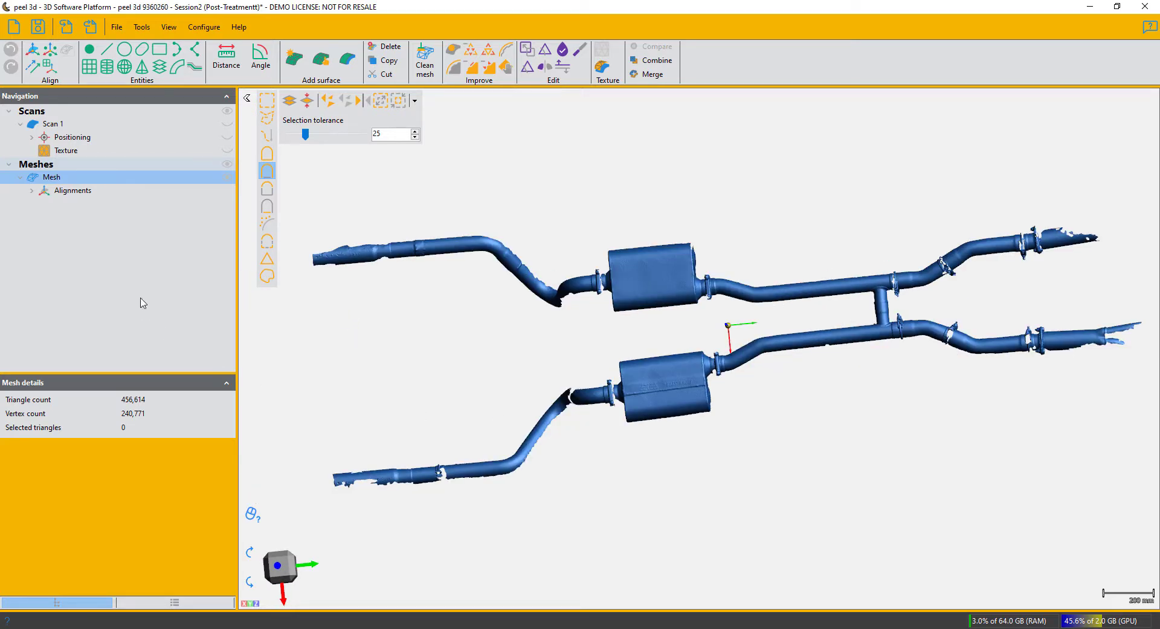
- Start Pipe centerline 1 and Sudden-change select the upper right pipe from muffler to end flange
{"action": "left_click", "coordinate": [197, 69]}
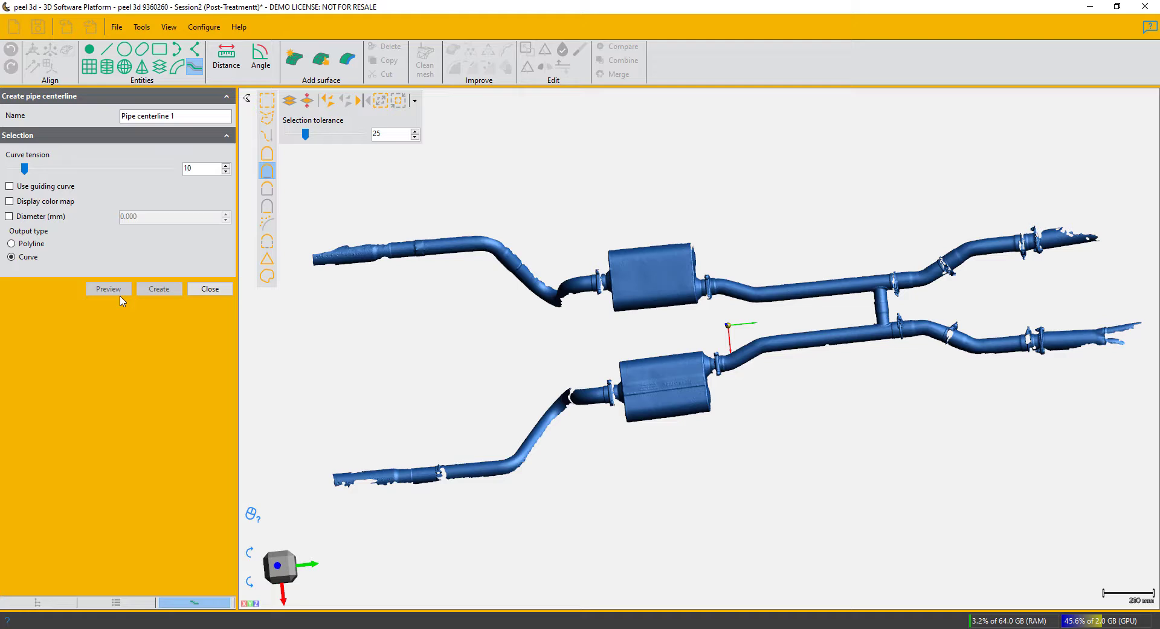
{"action": "left_click", "coordinate": [272, 177]}
{"action": "left_click", "coordinate": [738, 288]}
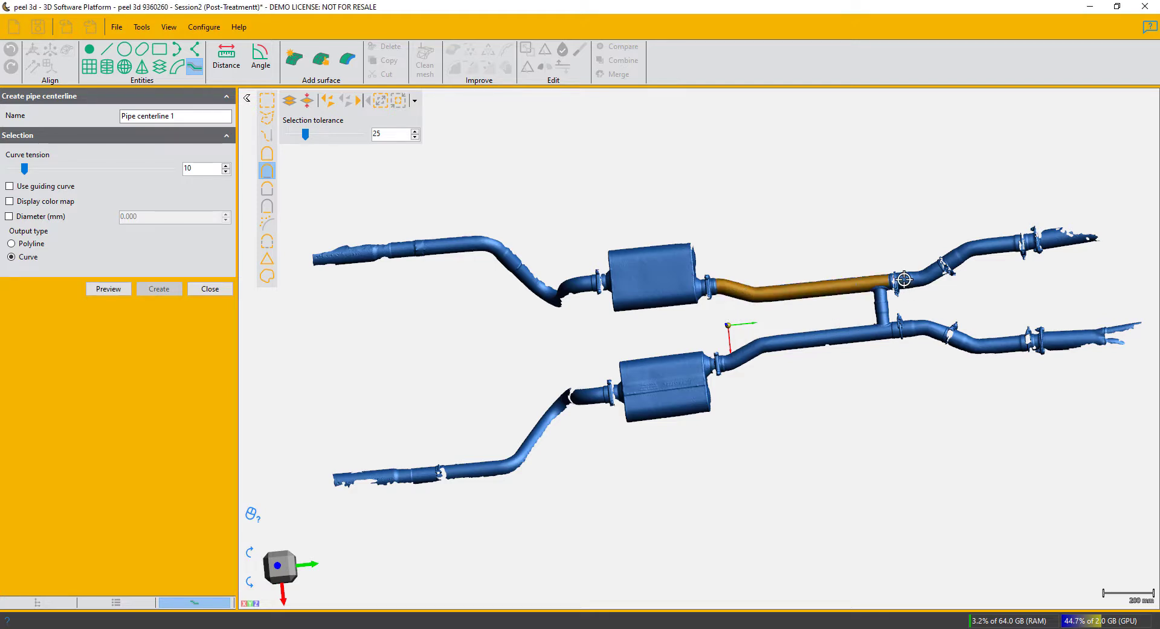
{"action": "left_click", "coordinate": [953, 261]}
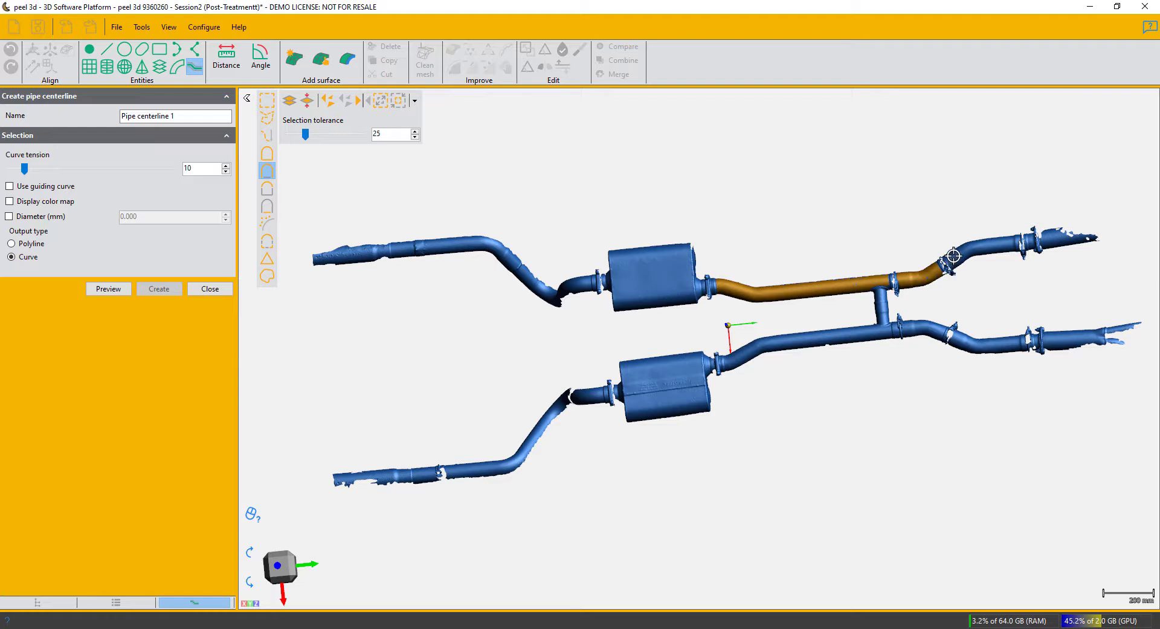
{"action": "left_click", "coordinate": [953, 262]}
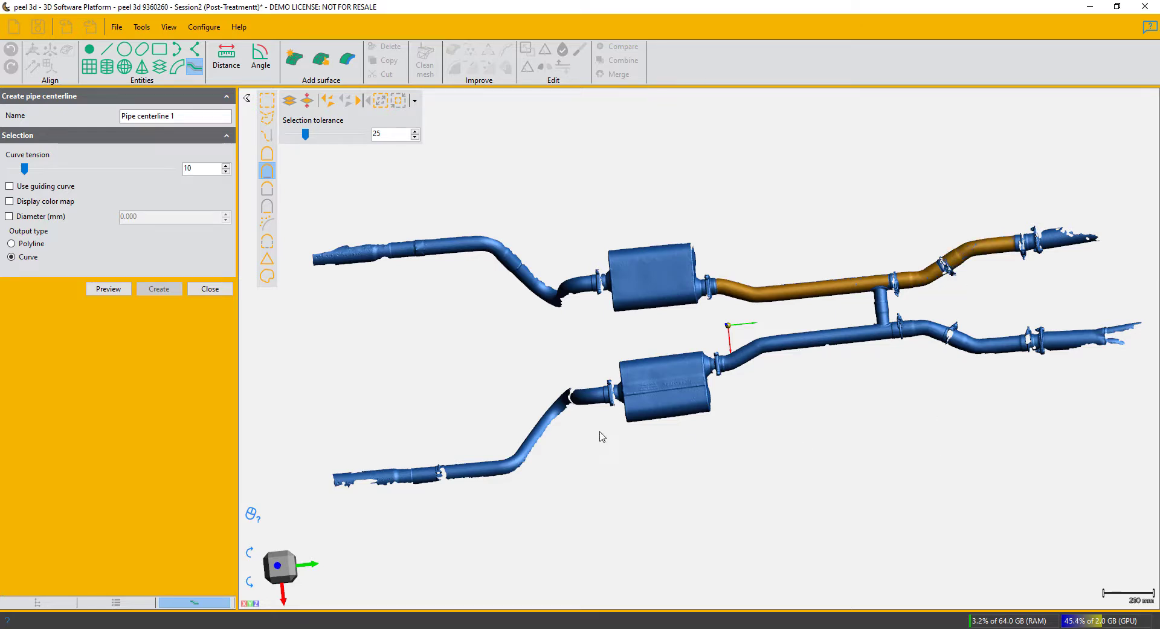
- Preview the upper pipe fit with its deviation colour map, then create the 1,219.832 mm centerline
{"action": "left_click", "coordinate": [110, 289]}
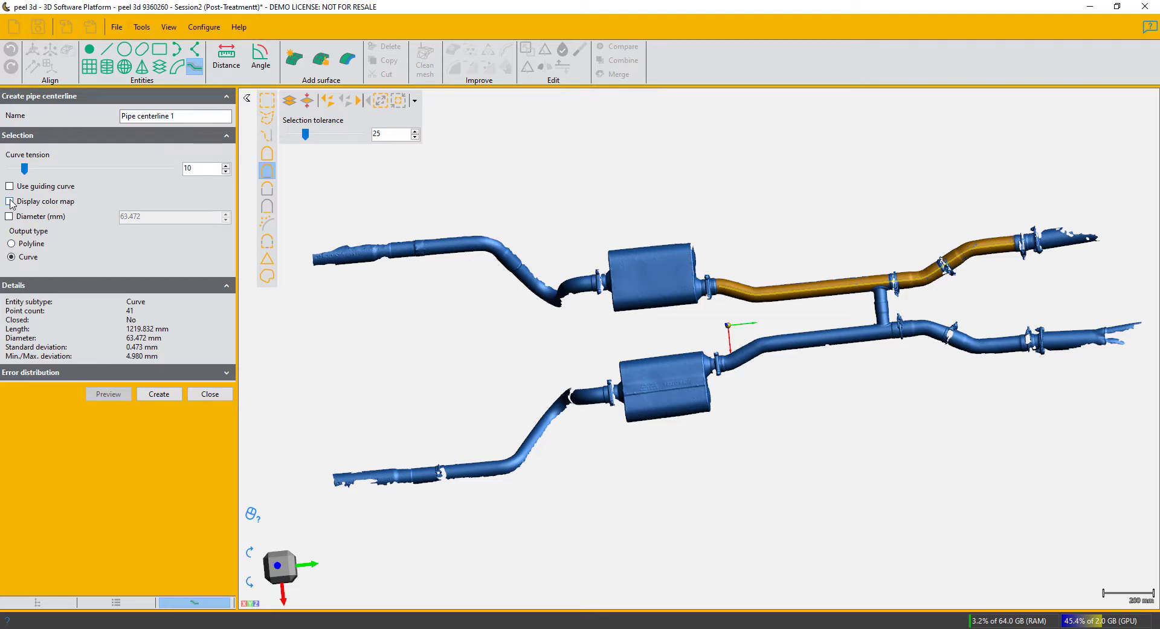
{"action": "left_click", "coordinate": [9, 201]}
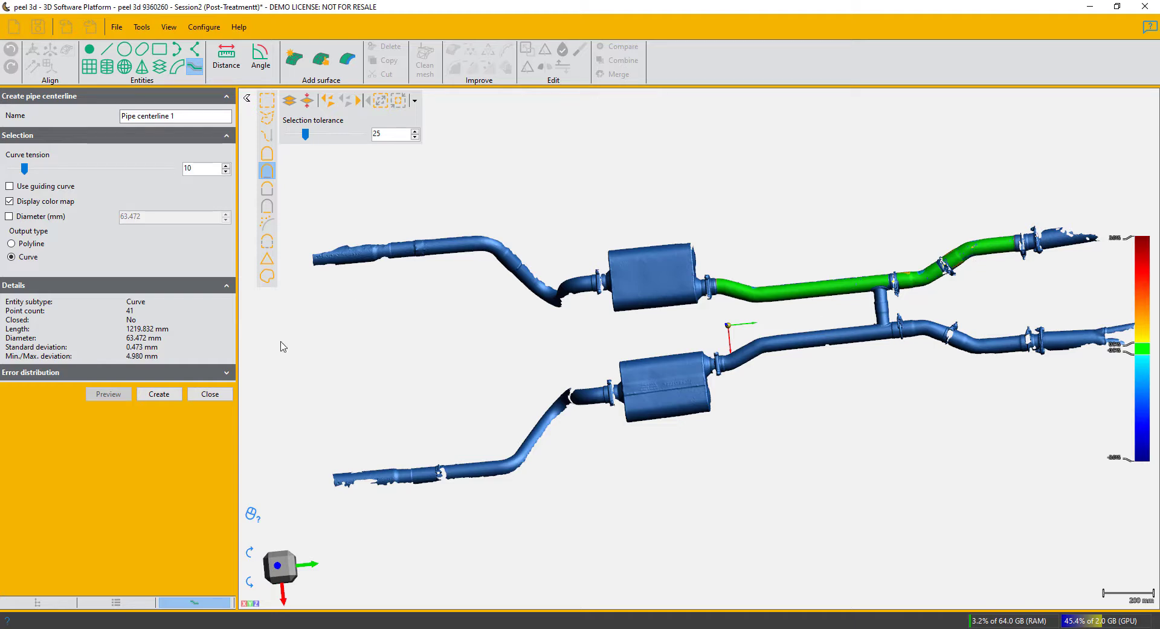
{"action": "left_click", "coordinate": [160, 394]}
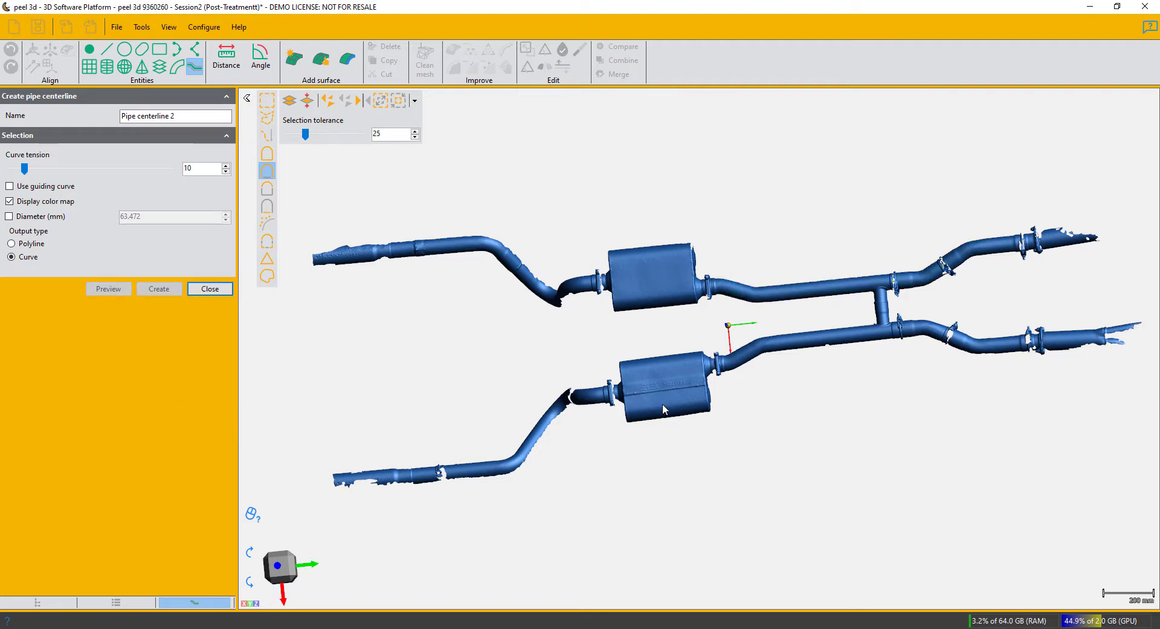
- Select the lower right pipe run, preview, and create Pipe centerline 2 (1,203.614 mm, 63.296 mm diameter)
{"action": "left_click", "coordinate": [815, 339]}
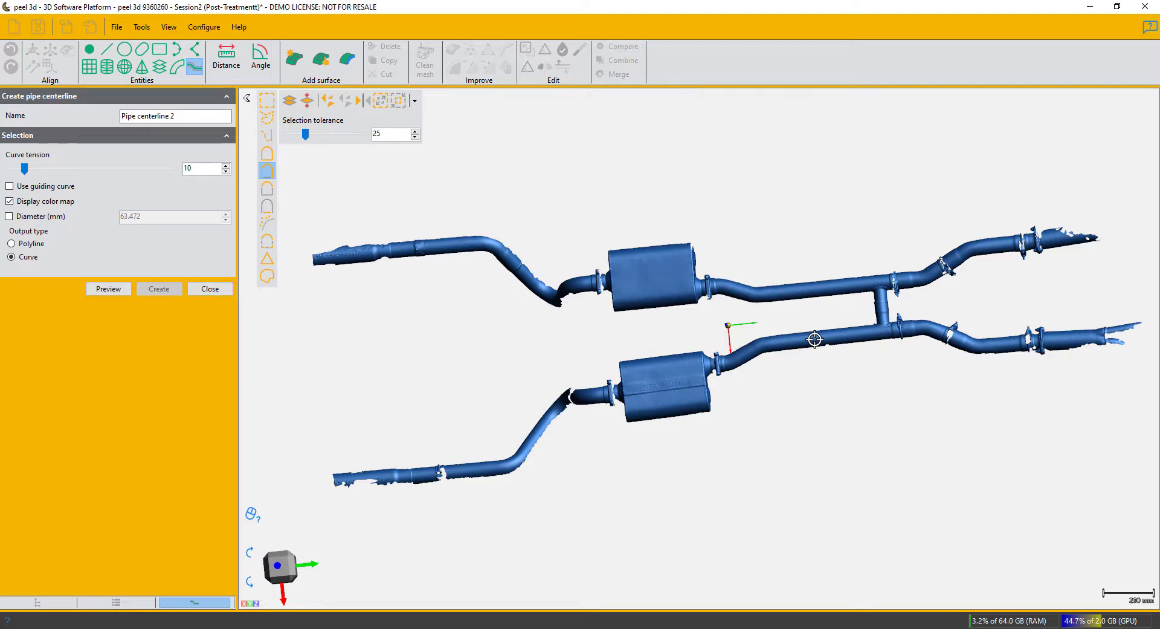
{"action": "left_click", "coordinate": [969, 343]}
{"action": "left_click", "coordinate": [957, 344]}
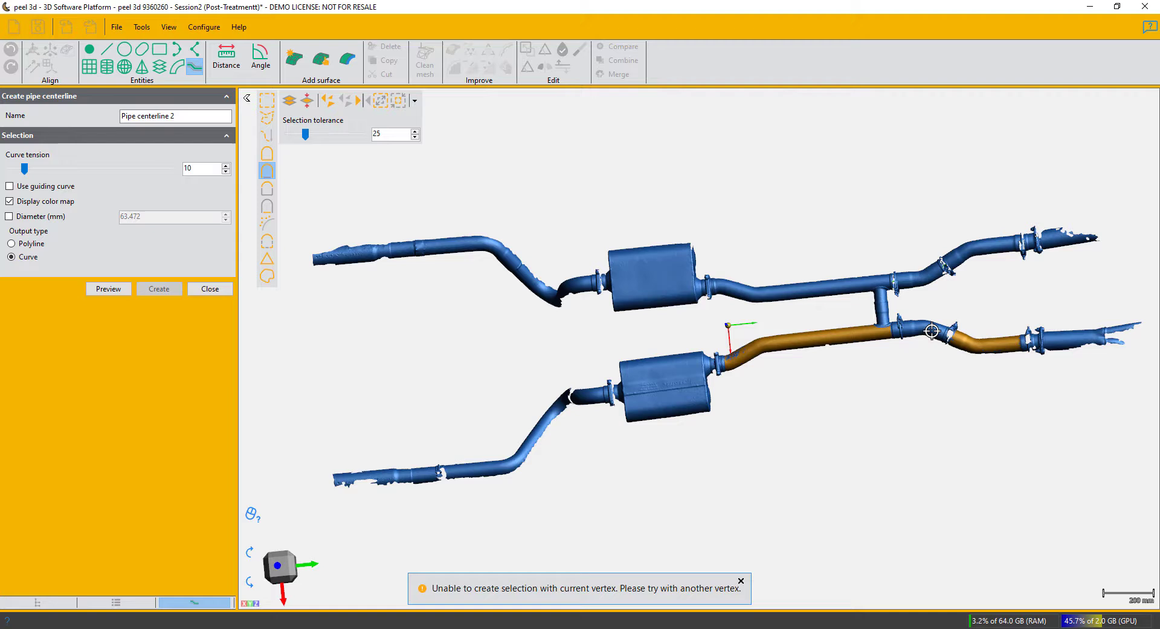
{"action": "left_click", "coordinate": [933, 331]}
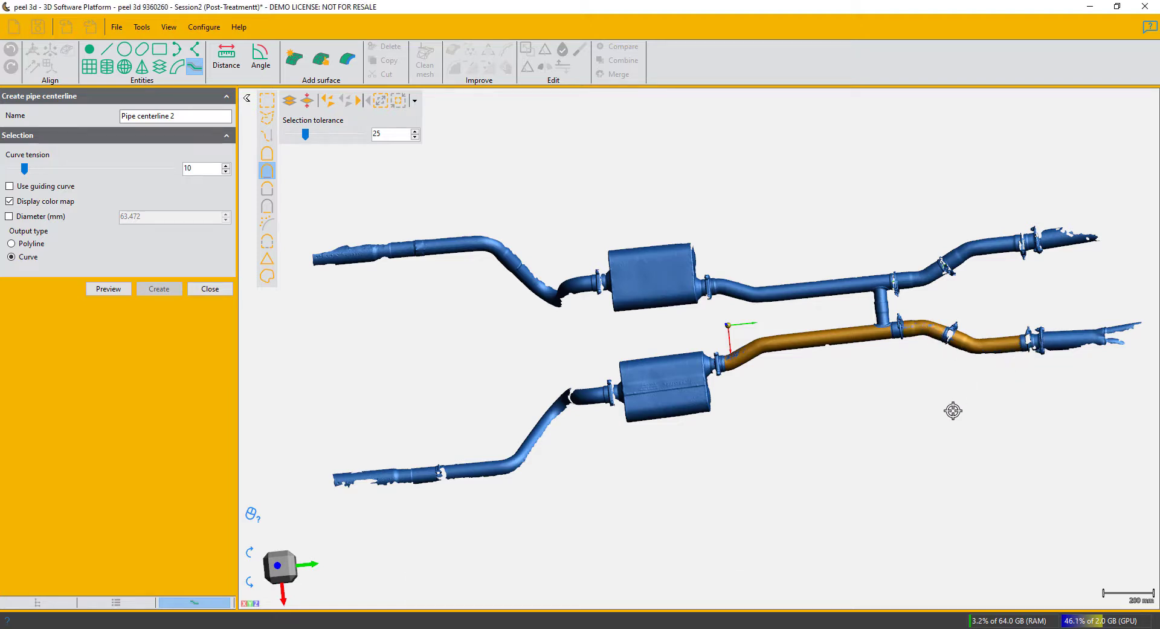
{"action": "left_click", "coordinate": [107, 287]}
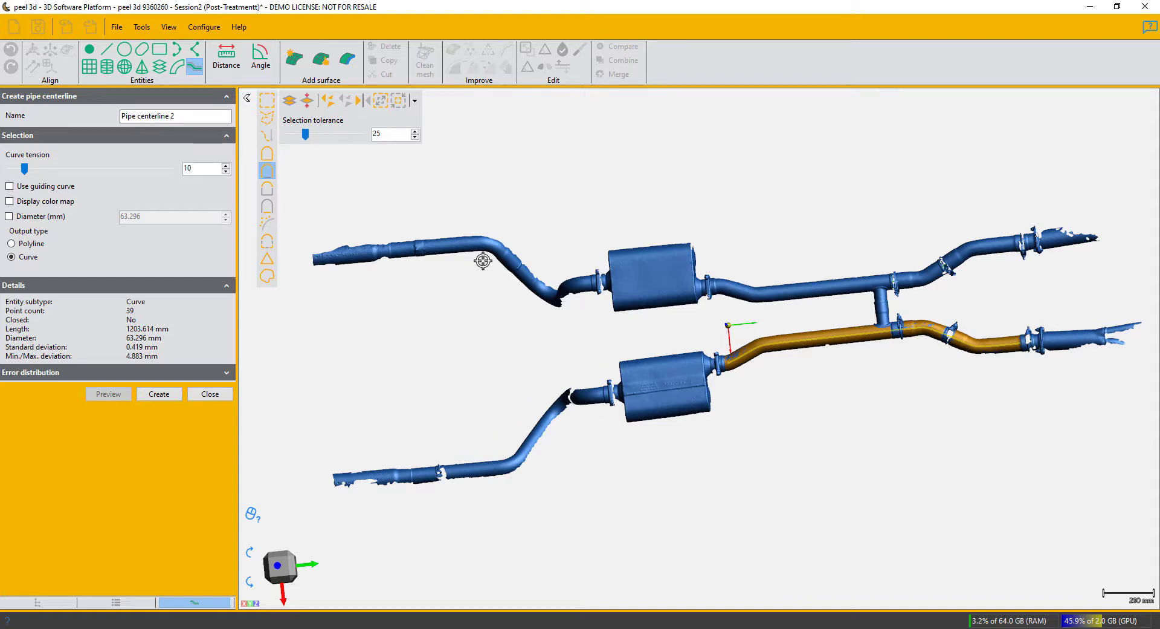
{"action": "left_click", "coordinate": [159, 393]}
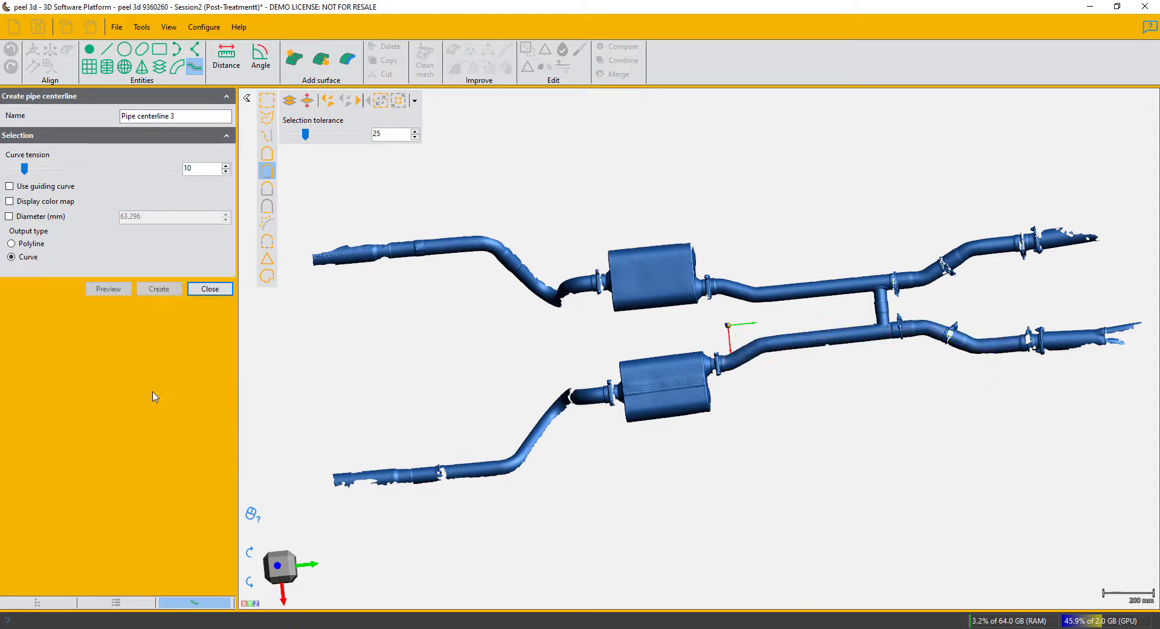
- Select the upper left pipe to the muffler, preview, and create the 1,113.495 mm Pipe centerline 3
{"action": "left_click", "coordinate": [402, 248]}
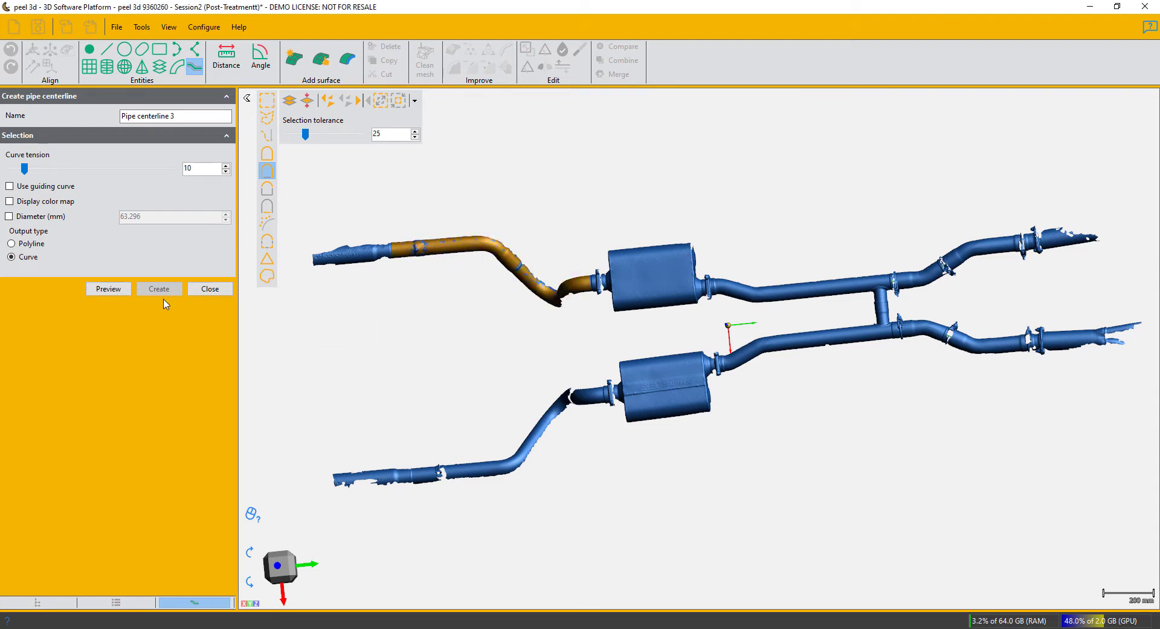
{"action": "left_click", "coordinate": [127, 290]}
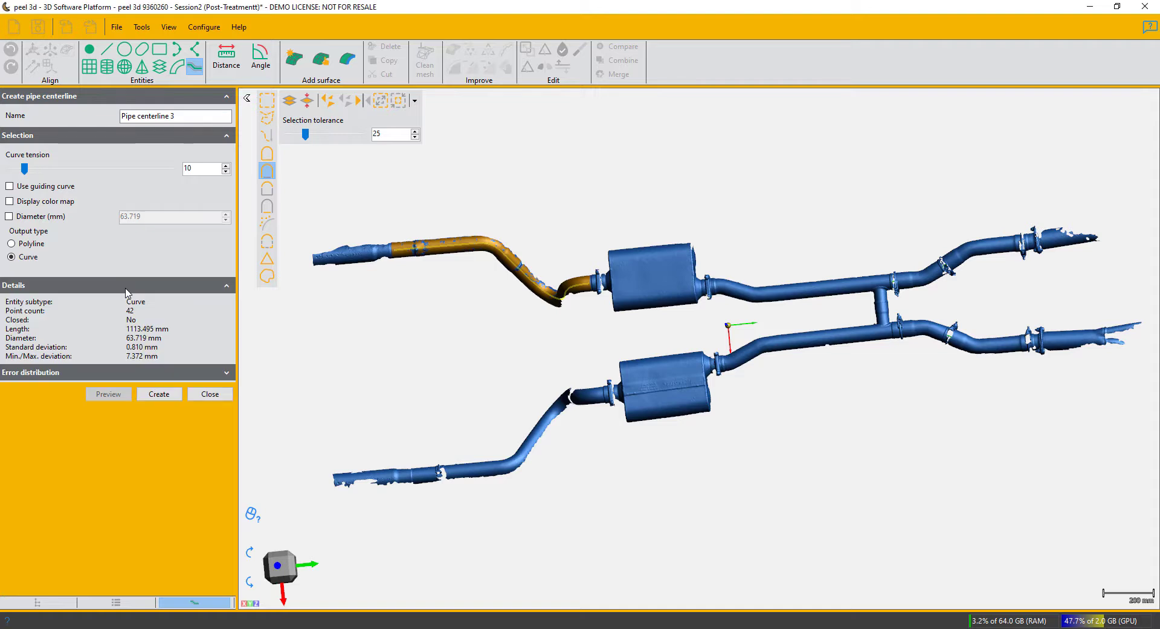
{"action": "right_click_drag", "start_coordinate": [396, 319], "coordinate": [412, 322]}
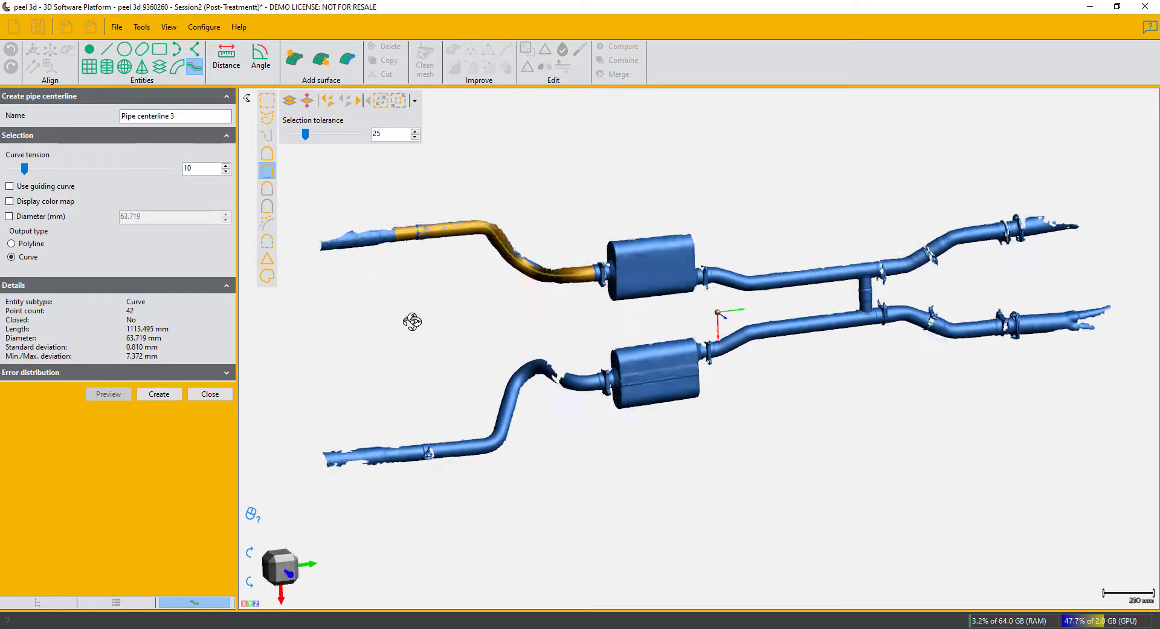
{"action": "left_click", "coordinate": [159, 394]}
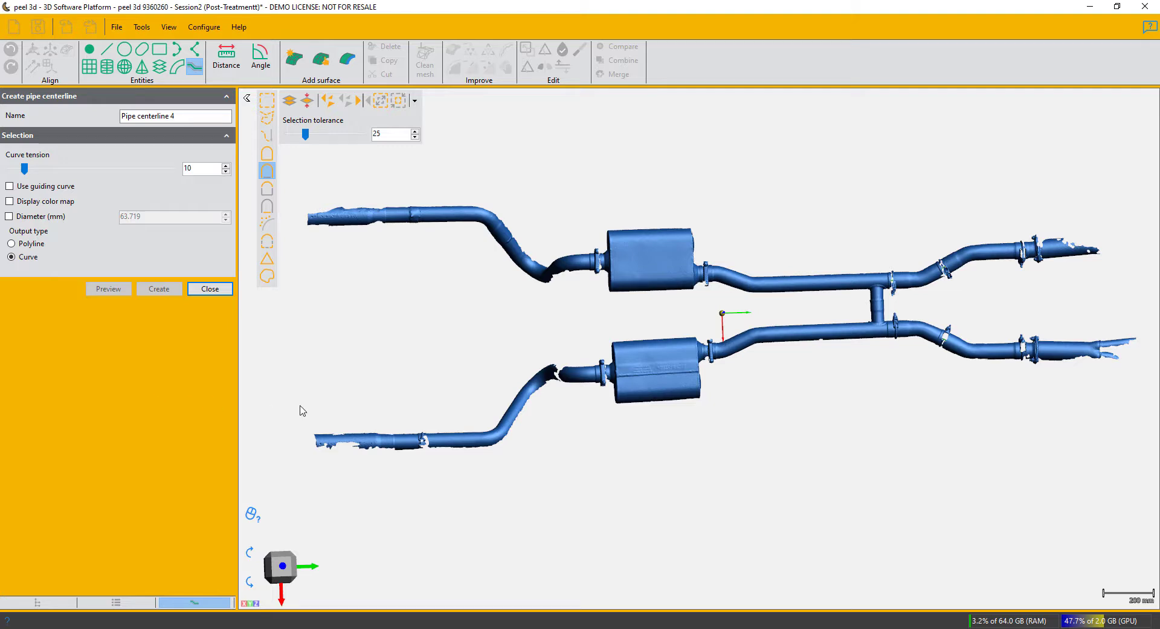
- Select the lower left pipe, preview, and create the 1,136.261 mm Pipe centerline 4
{"action": "left_click", "coordinate": [458, 443]}
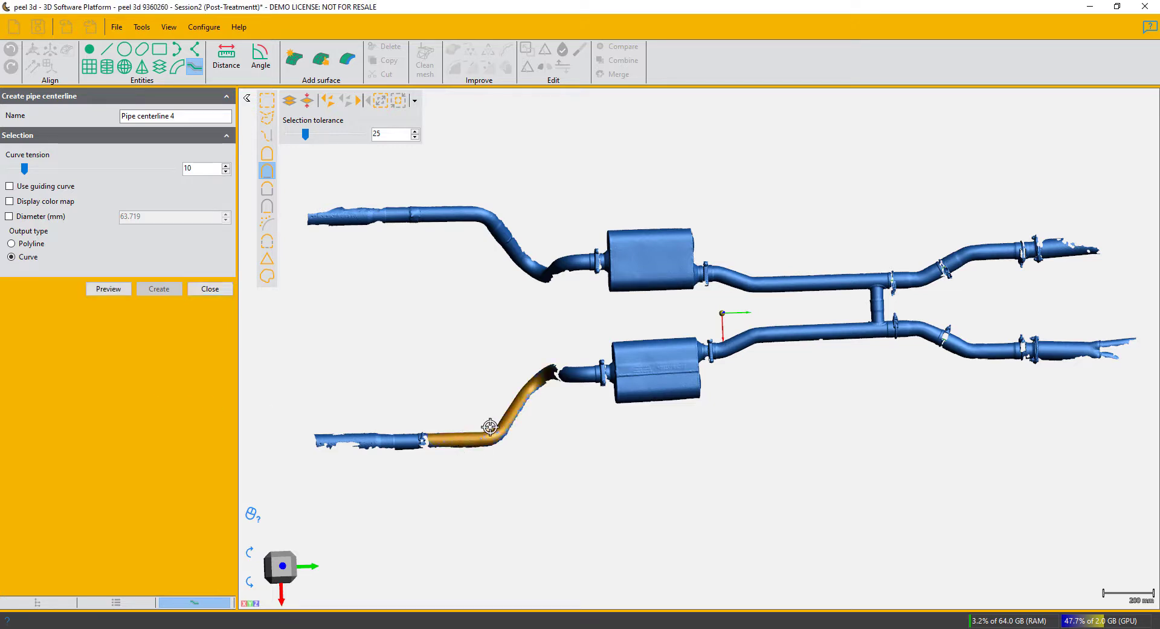
{"action": "left_click", "coordinate": [403, 441]}
{"action": "left_click", "coordinate": [109, 289]}
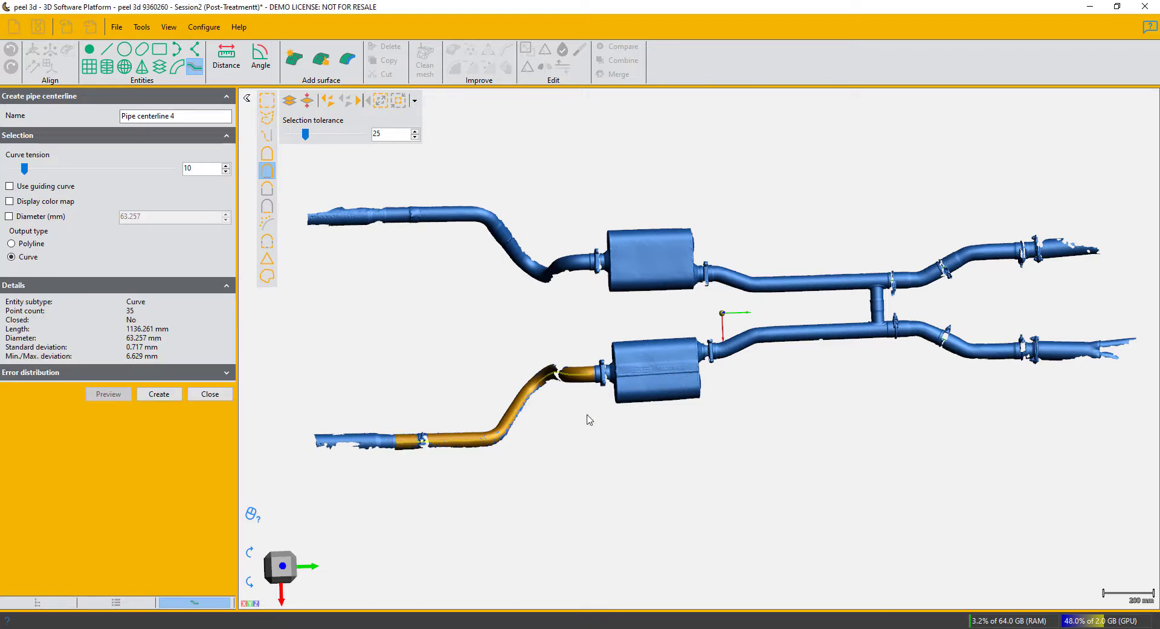
{"action": "left_click", "coordinate": [176, 396]}
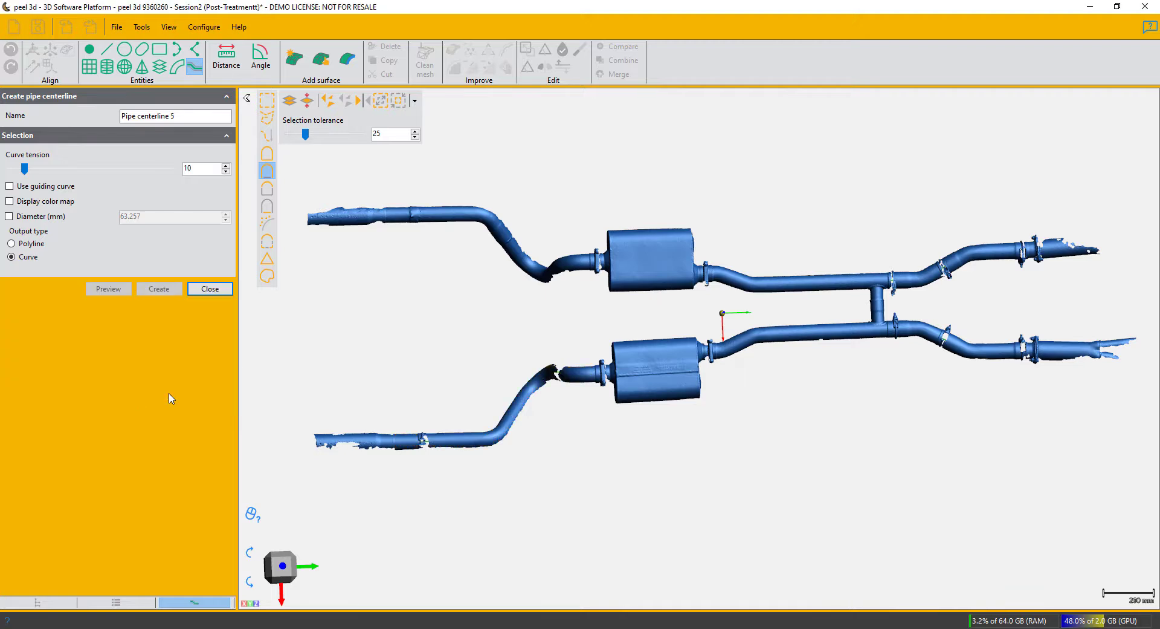
- Select the vertical cross pipe, create the 118.935 mm Pipe centerline 5, and close the tool
{"action": "left_click", "coordinate": [882, 311]}
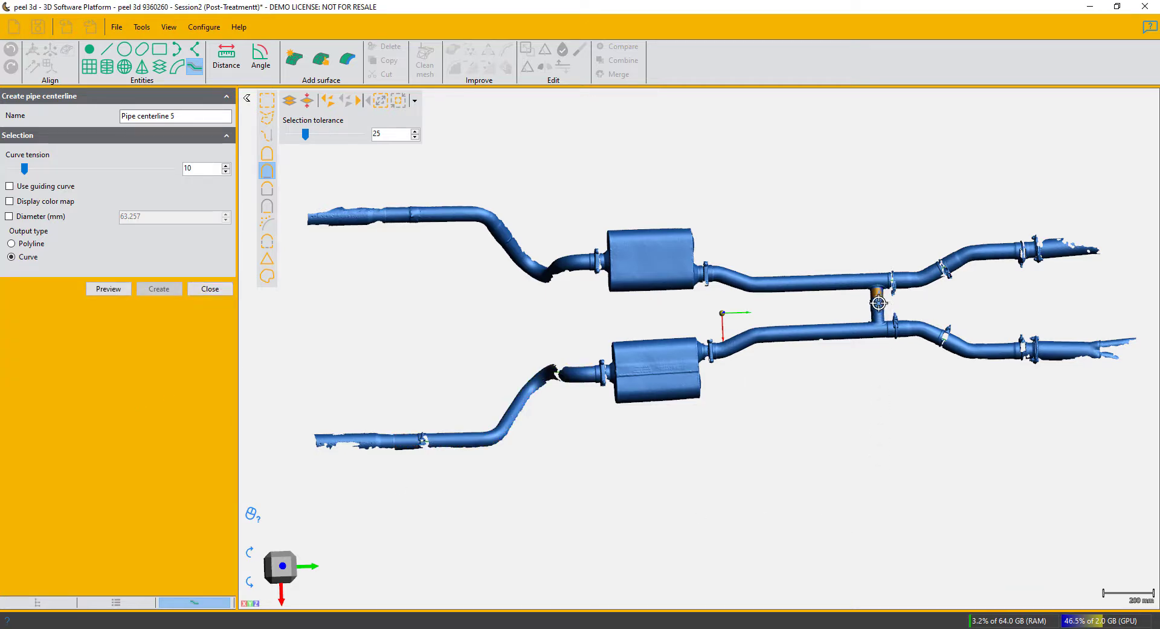
{"action": "left_click", "coordinate": [874, 321]}
{"action": "left_click", "coordinate": [109, 289]}
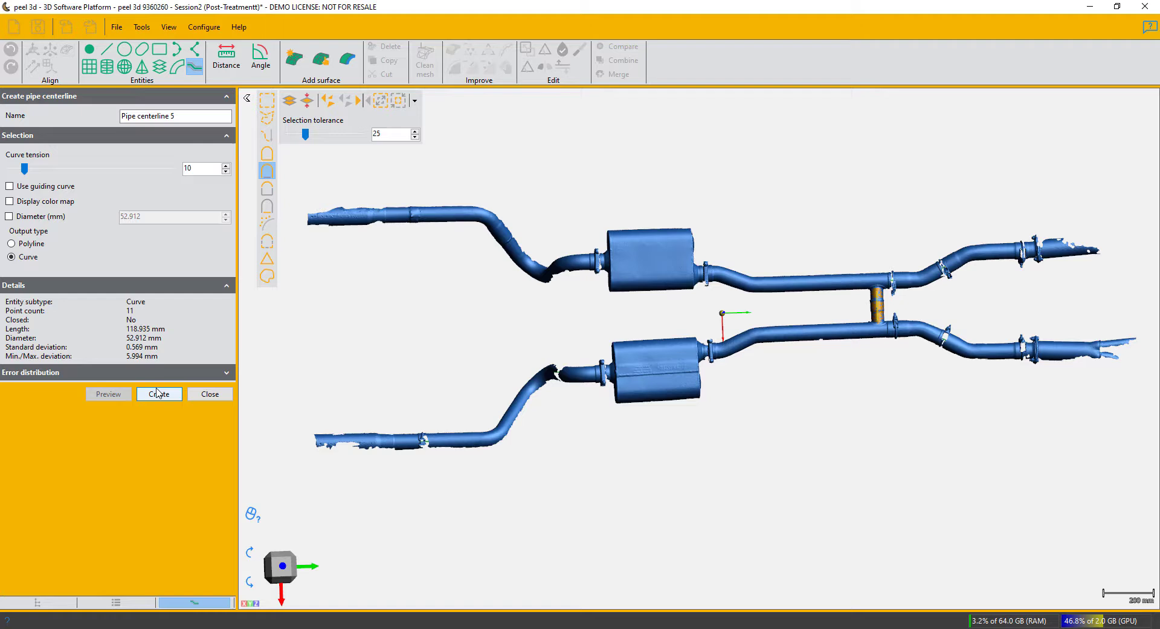
{"action": "left_click", "coordinate": [157, 395]}
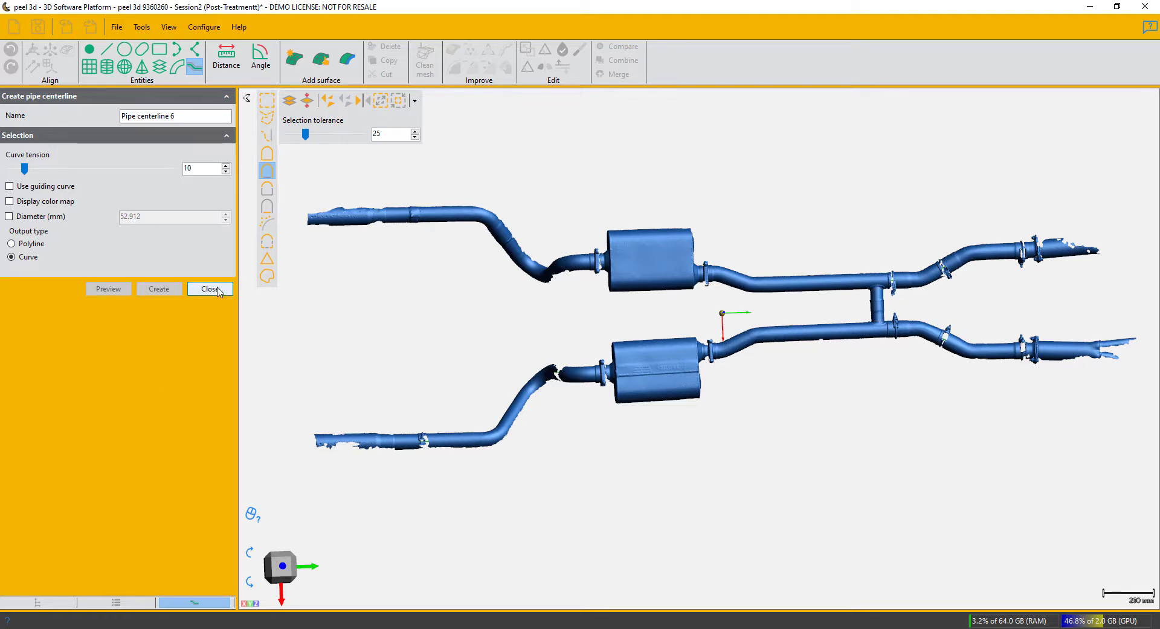
{"action": "left_click", "coordinate": [210, 289]}
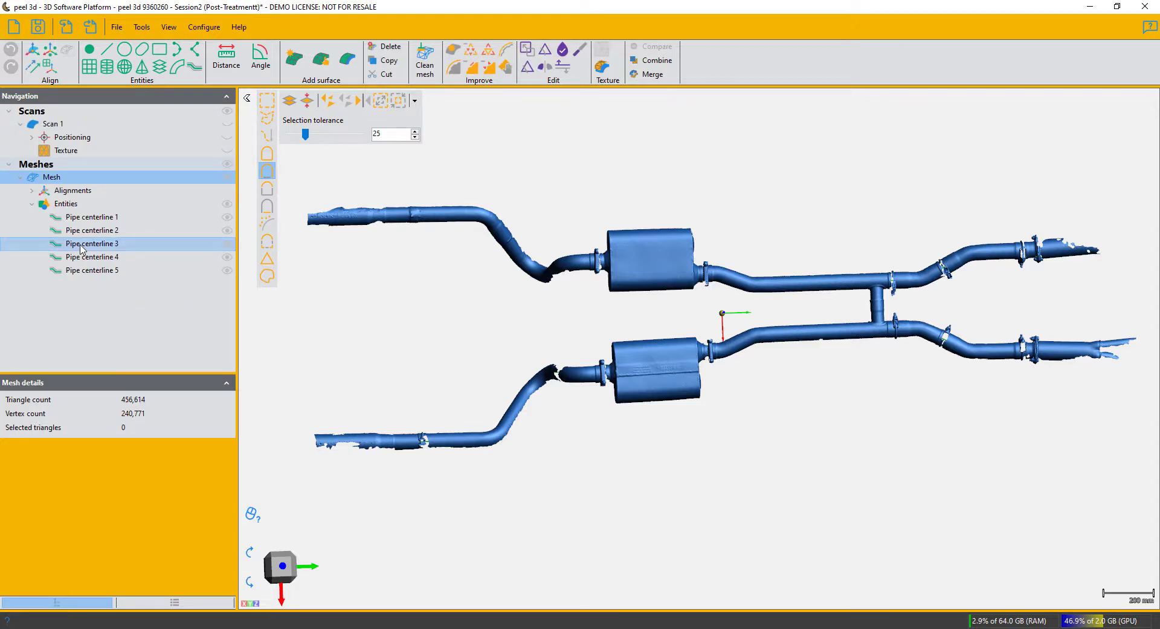
- Inspect Pipe centerlines 1 and 2 against the mesh, then select Pipe centerline 5
{"action": "left_click", "coordinate": [95, 217]}
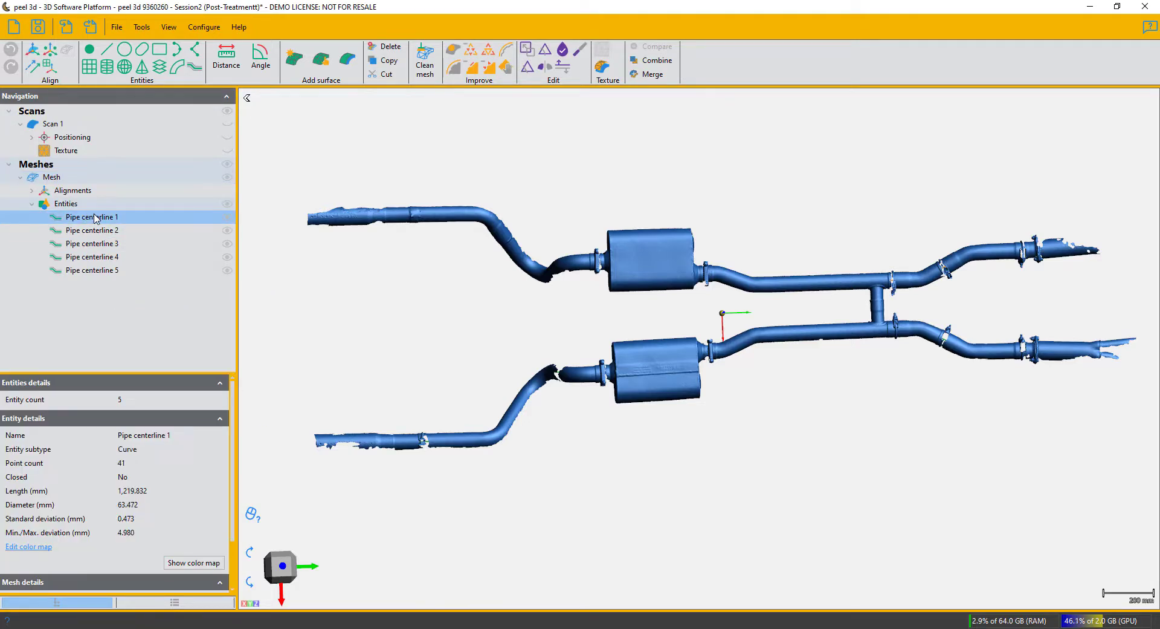
{"action": "left_click_drag", "start_coordinate": [691, 189], "coordinate": [703, 311]}
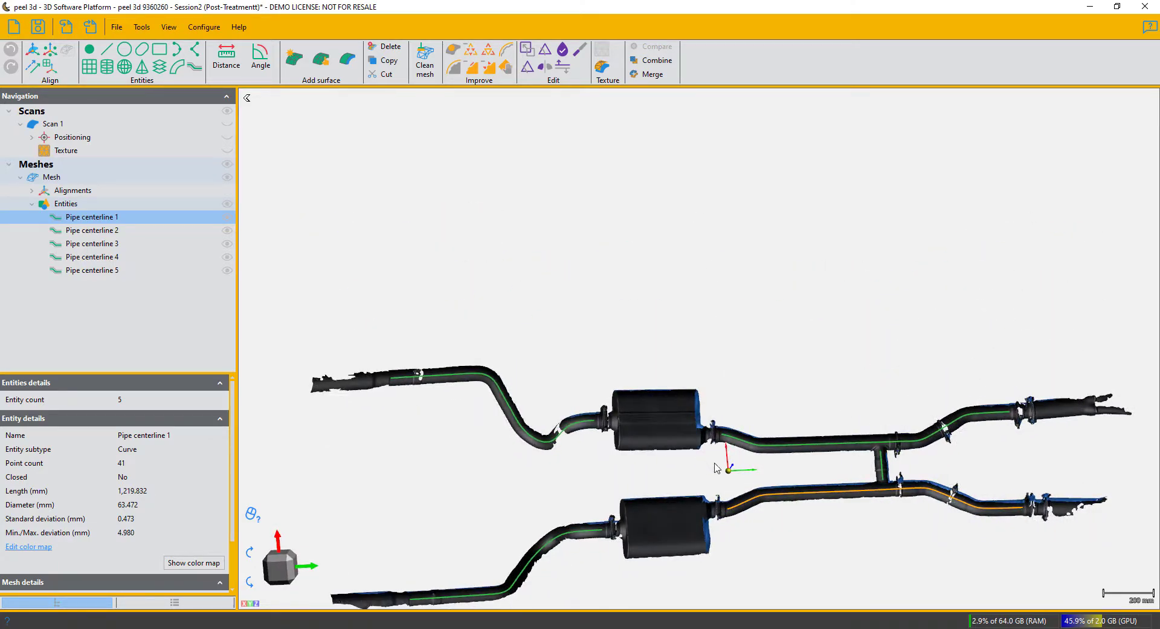
{"action": "middle_click_drag", "start_coordinate": [659, 483], "coordinate": [696, 356]}
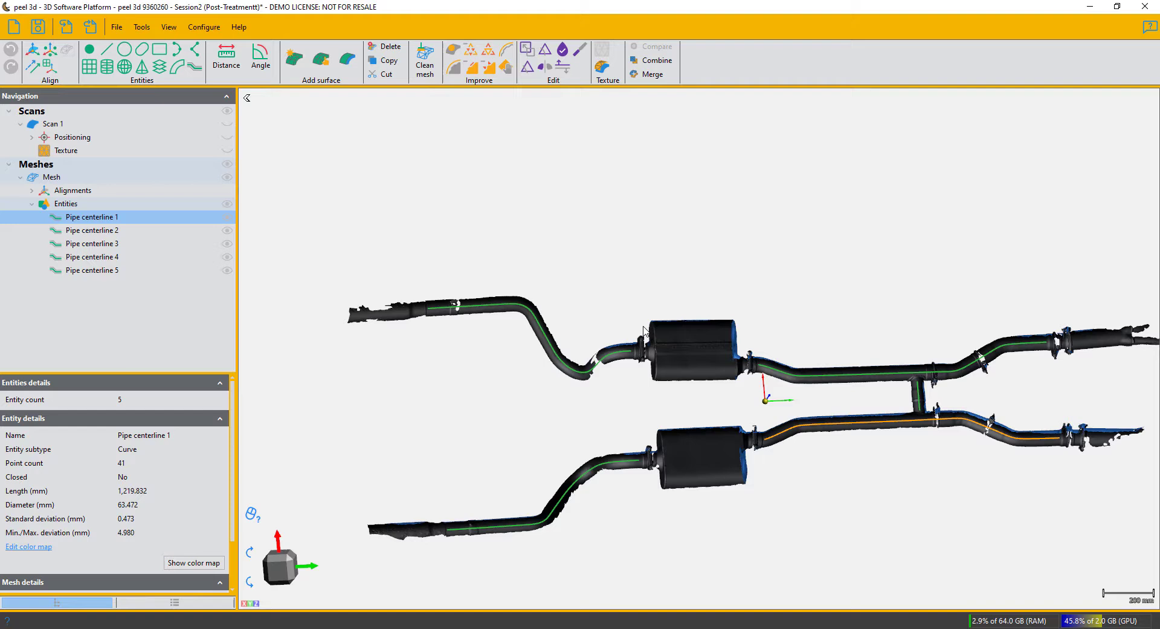
{"action": "left_click", "coordinate": [102, 232]}
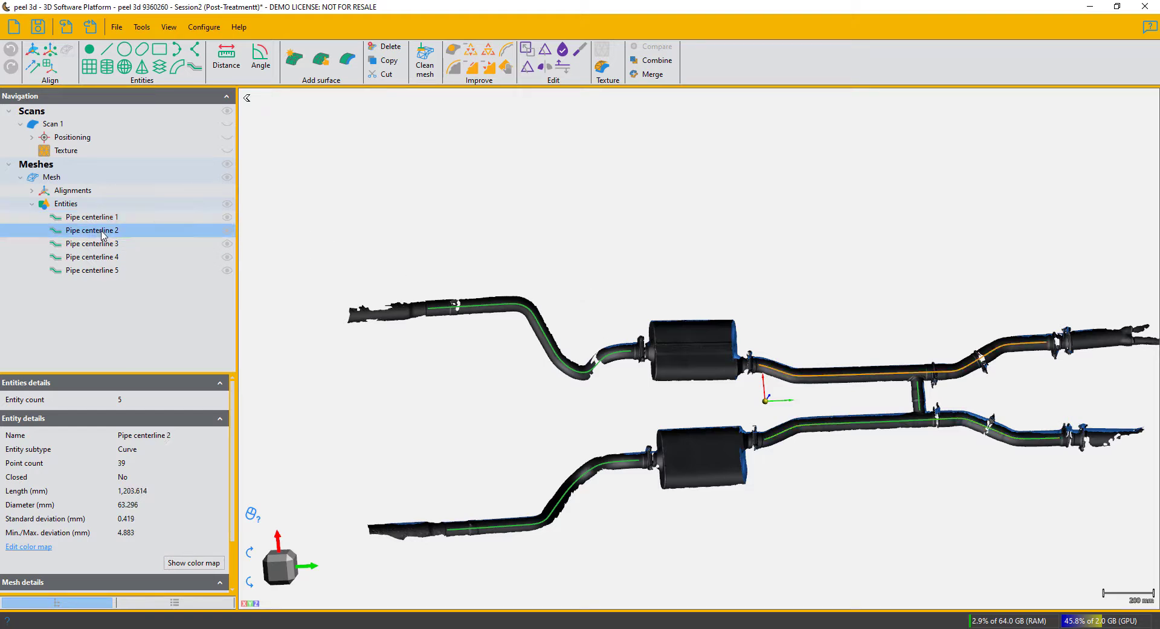
{"action": "left_click", "coordinate": [92, 257]}
{"action": "left_click", "coordinate": [96, 271]}
- Show Pipe centerline 5's transfer targets (SOLIDWORKS, Inventor, Solid Edge) and export option
{"action": "right_click", "coordinate": [101, 275]}
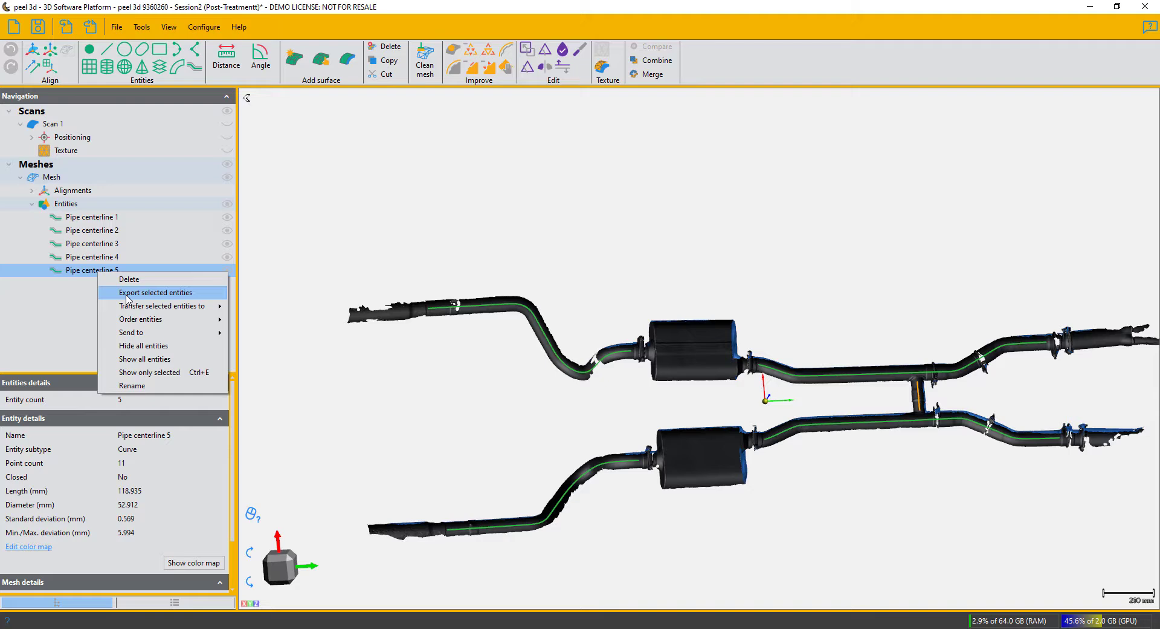
{"action": "mouse_move", "coordinate": [127, 311]}
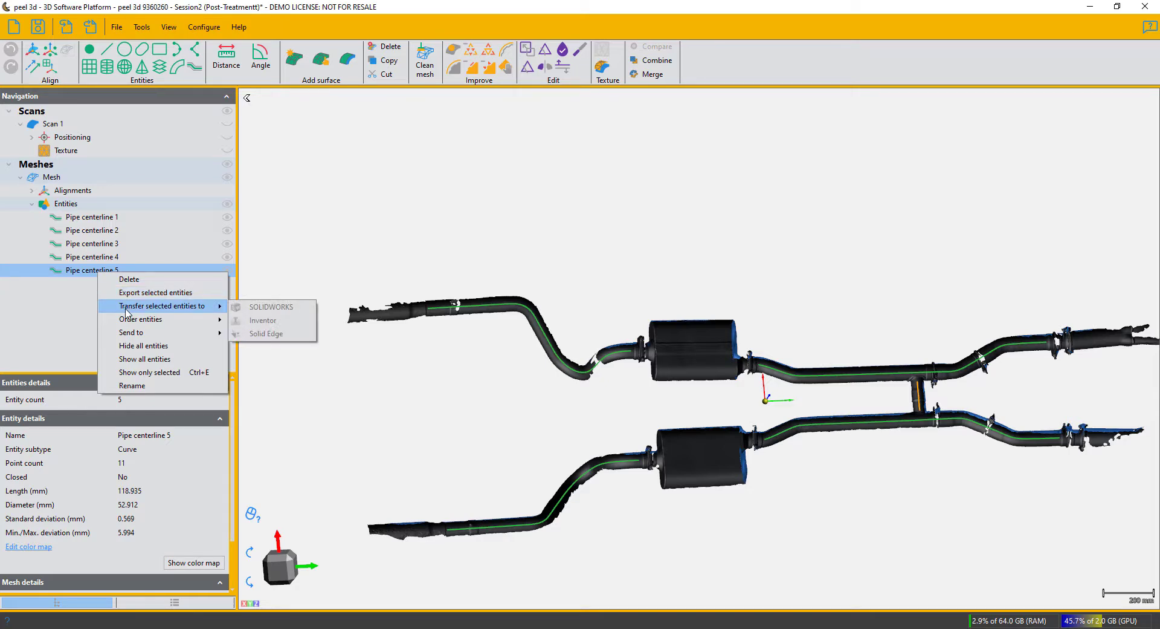